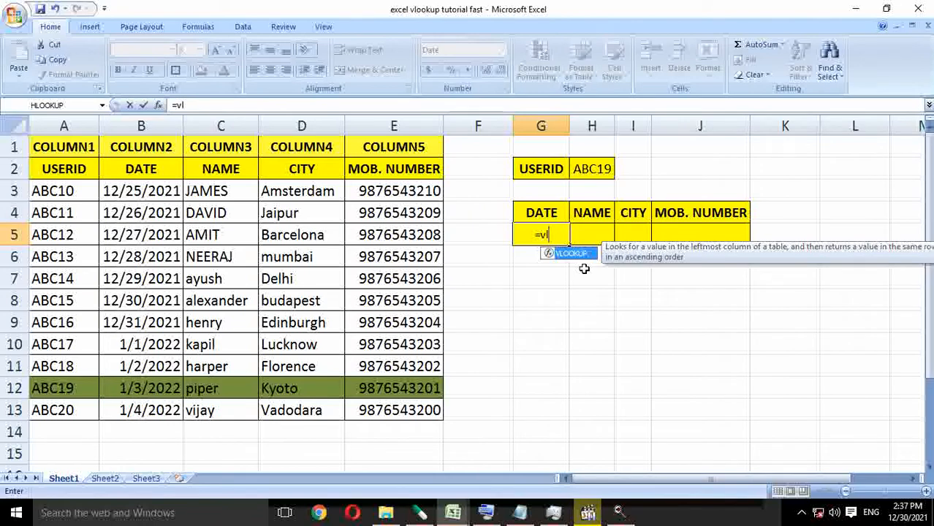
Build the VLOOKUP in the DATE result cell G5 with H2 as lookup value and A1:E13 as table array.
key("Tab")
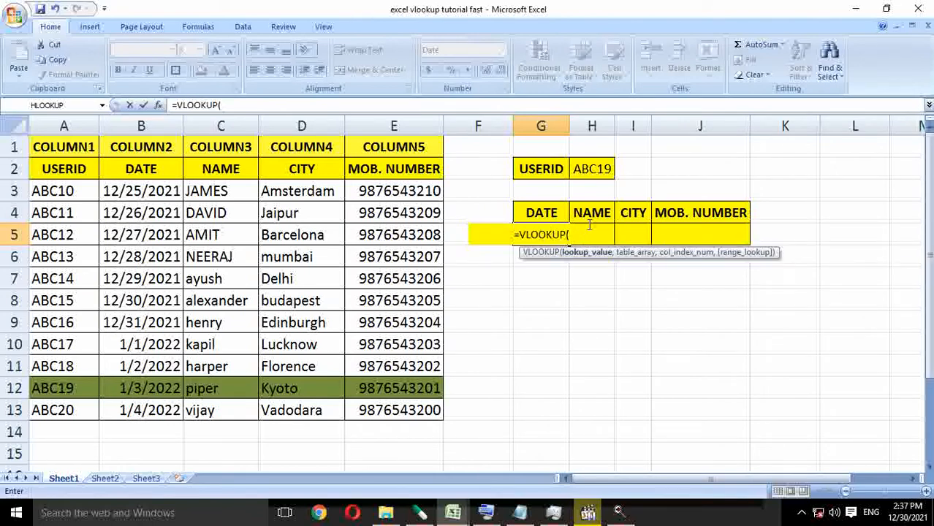
left_click(596, 174)
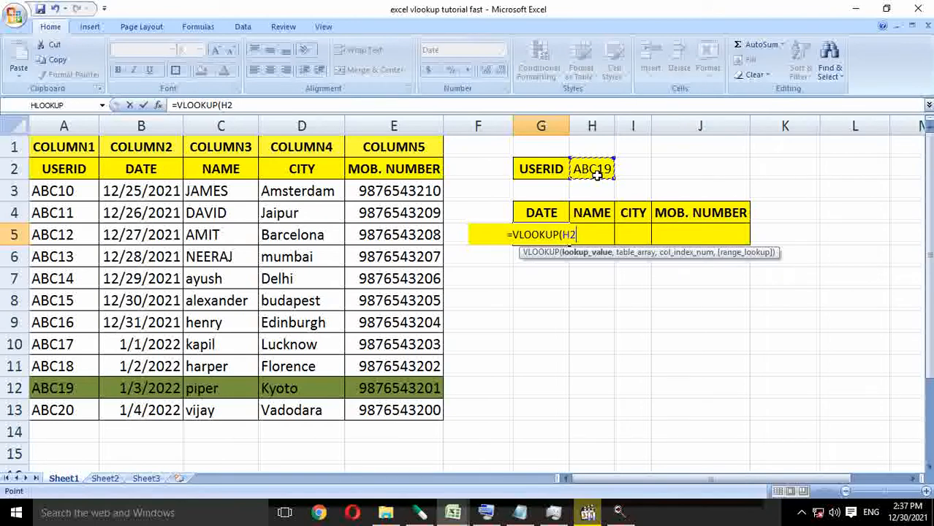
type(",")
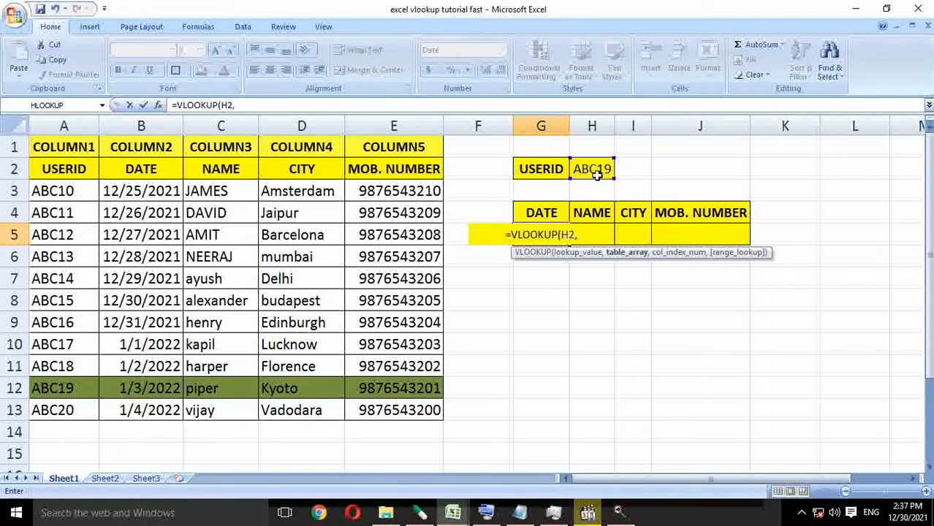
left_click(69, 148)
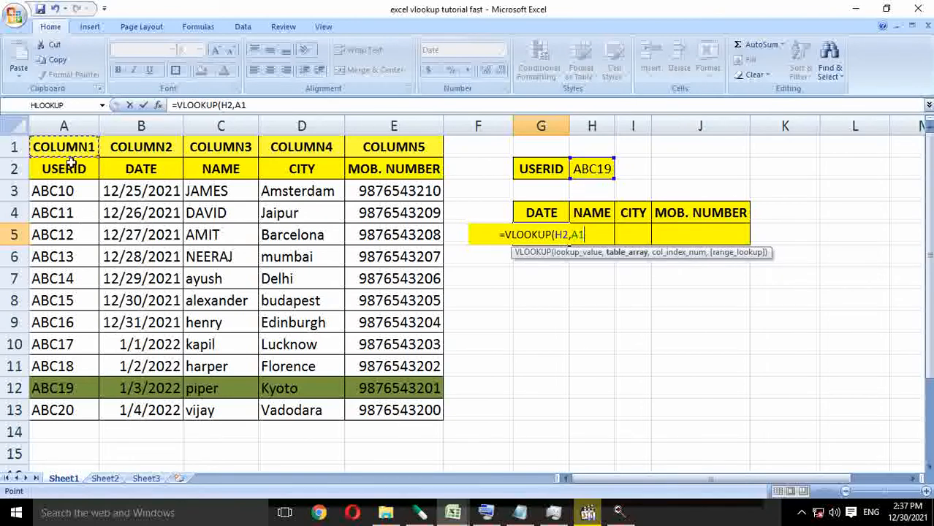
left_click_drag(70, 161, 374, 413)
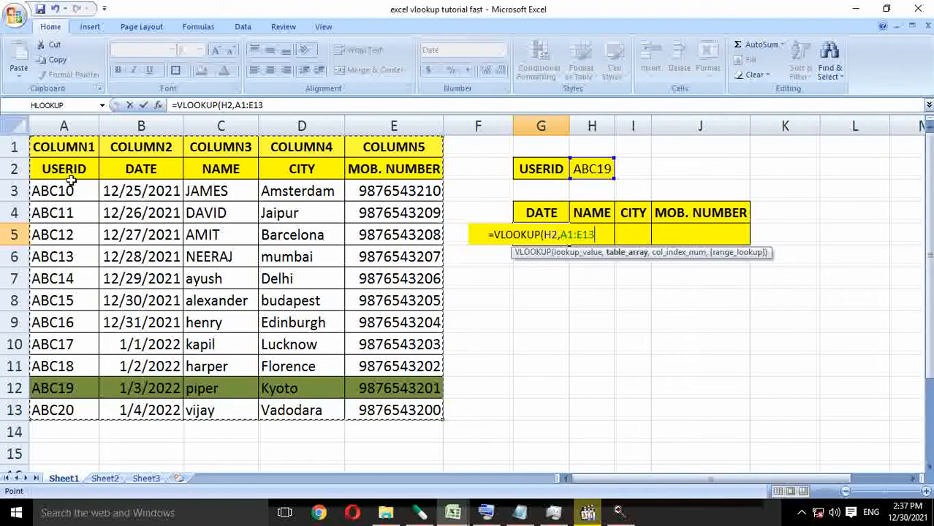
left_click_drag(68, 150, 387, 411)
type(",")
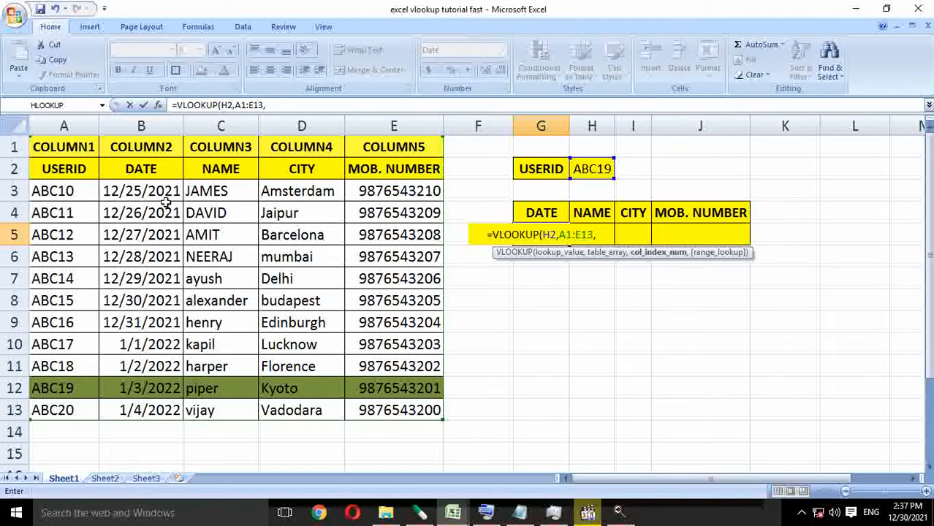
Complete the G5 formula with column index 2 and range lookup 0 for an exact match, and enter it.
type("2,")
key("BackSpace")
key("BackSpace")
type("2,")
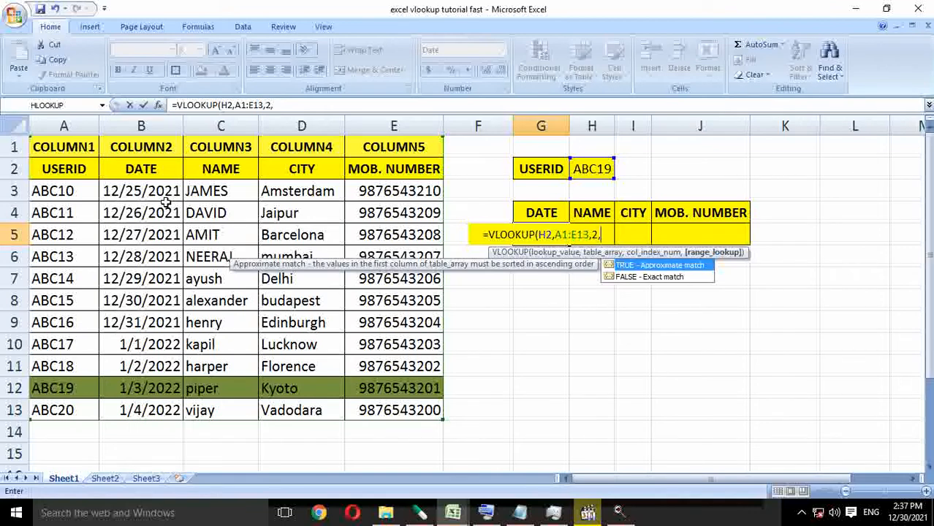
type("0")
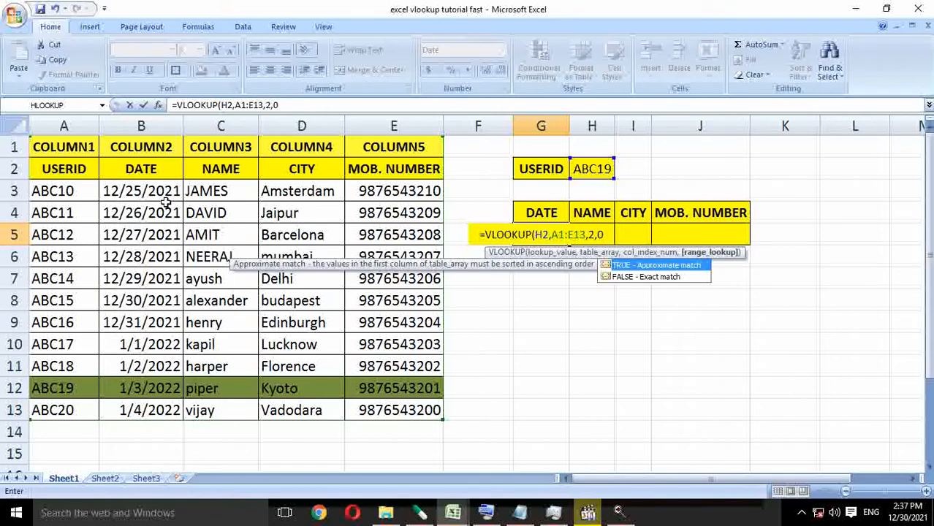
type(")")
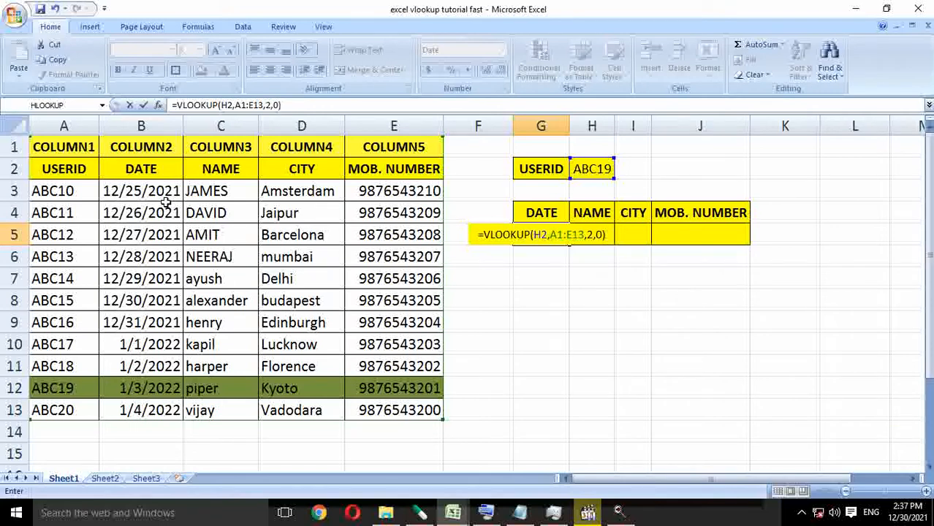
key("Return")
key("Up")
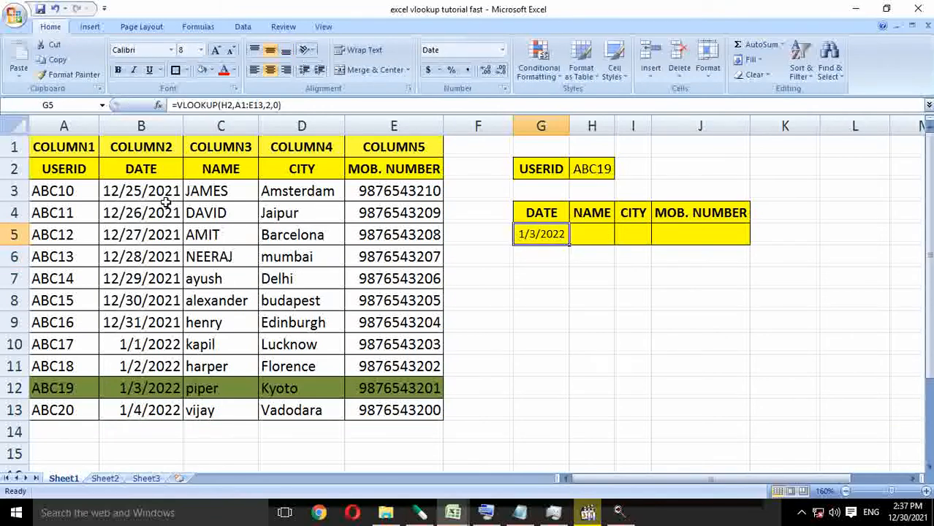
Check the returned date in G5 against the highlighted record in row 12 of the source table.
key("Down")
key("Down")
key("Down")
key("Down")
key("Down")
key("Down")
key("Left")
key("Left")
key("Left")
key("Left")
key("Left")
key("Left")
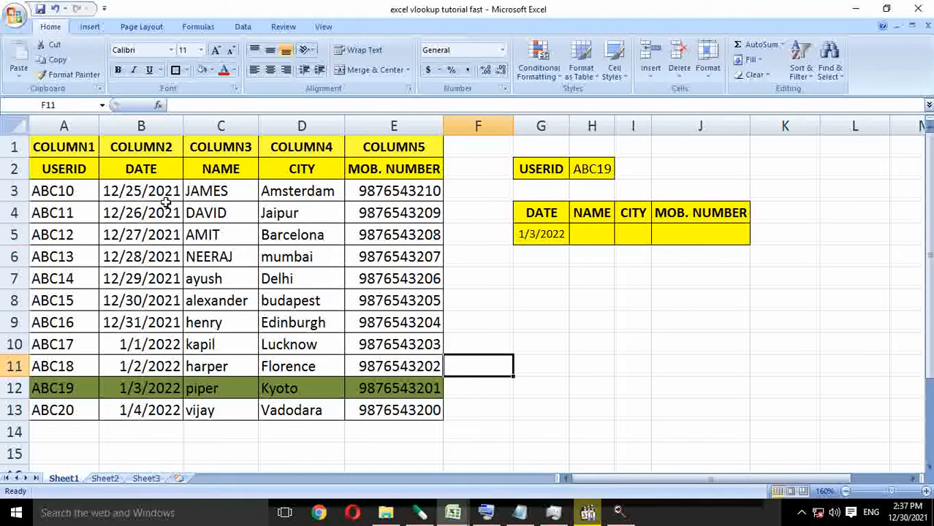
key("Down")
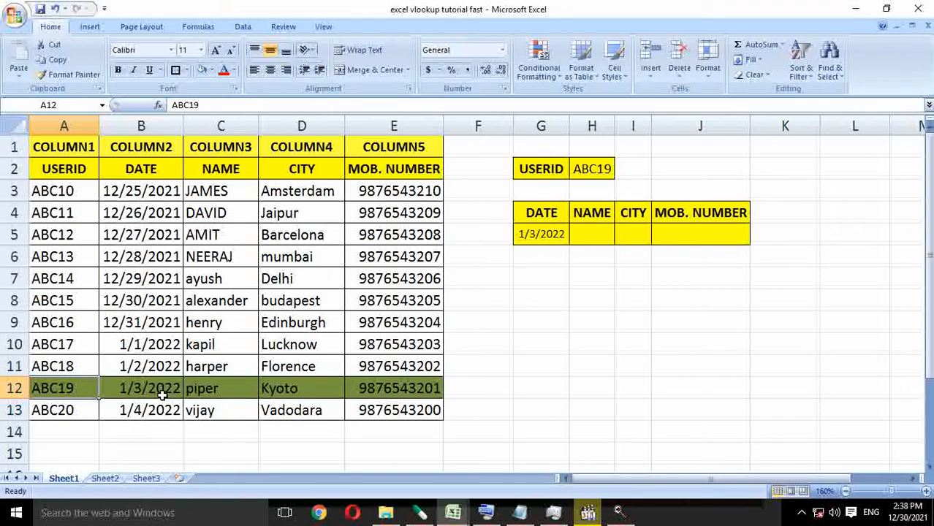
Widen columns H and I of the result table.
left_click(579, 242)
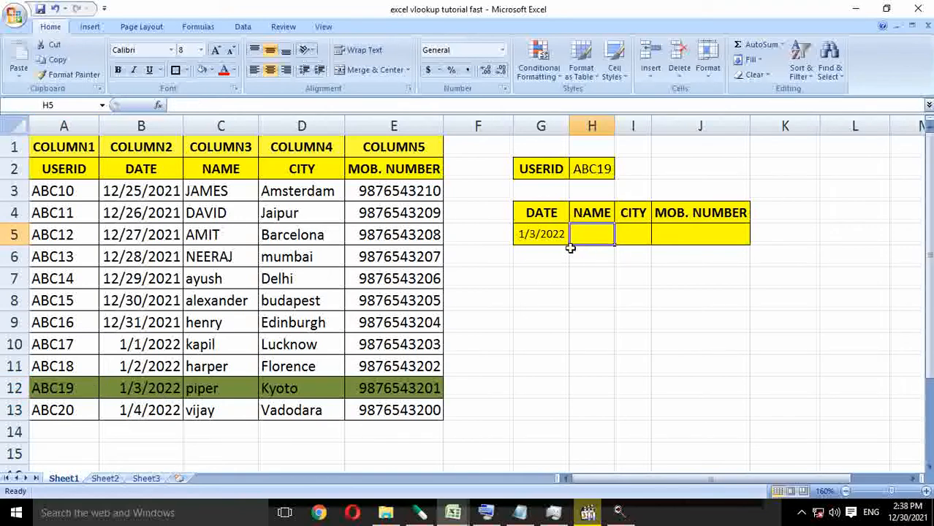
left_click_drag(616, 129, 704, 130)
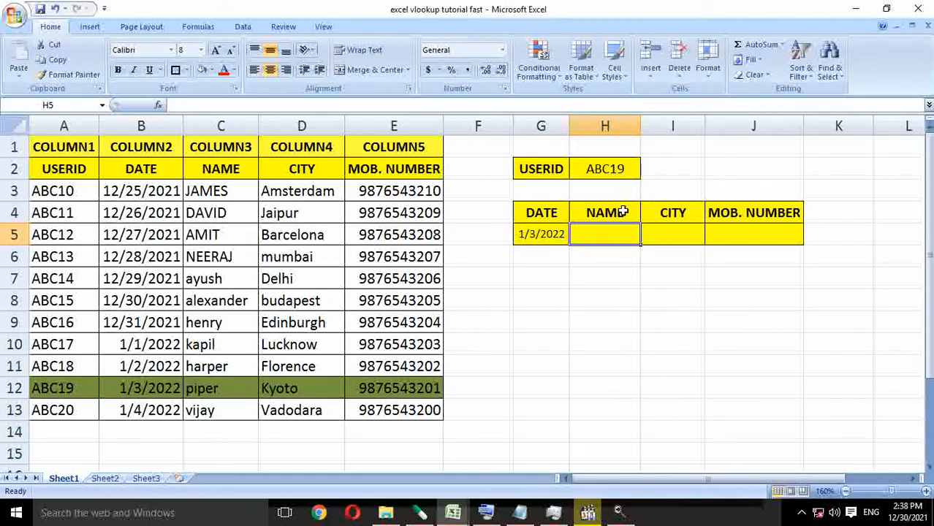
left_click(604, 271)
Start a VLOOKUP formula in the NAME result cell H5 with H2 as the lookup value.
left_click(609, 237)
type("=vl")
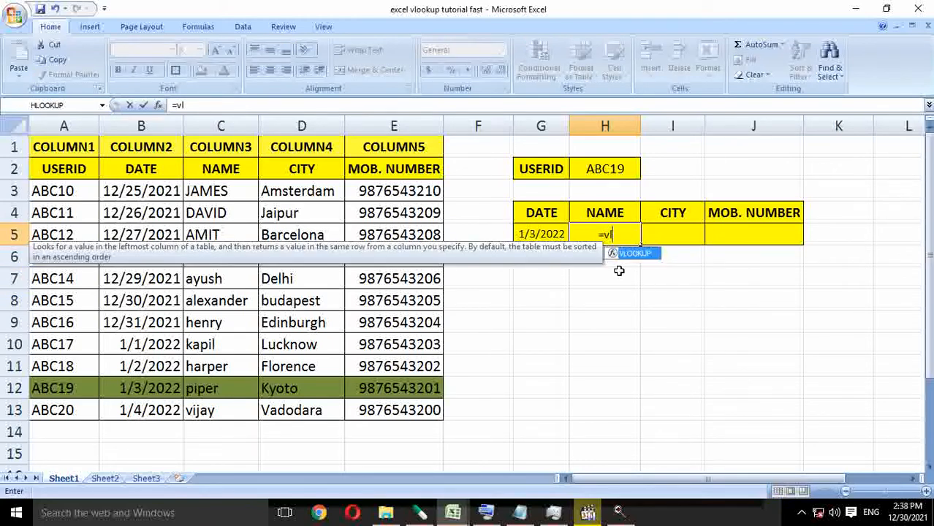
key("Tab")
key("Up")
key("Up")
key("Up")
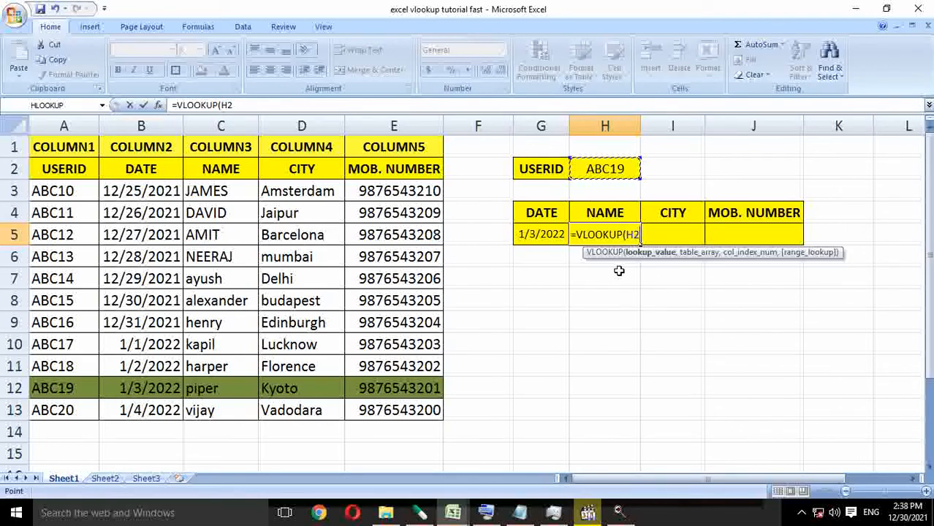
type(",")
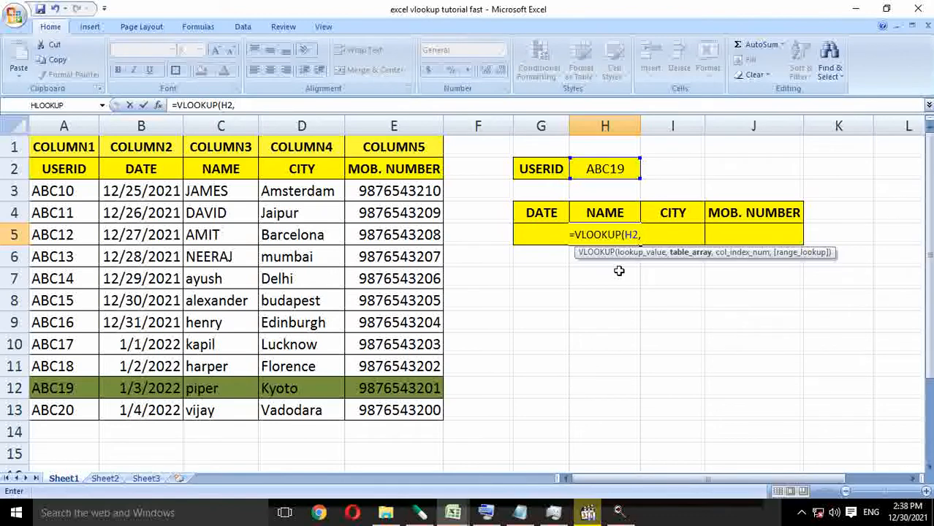
Set the table array of the H5 formula to the whole source table, A1:E13.
key("Left")
key("Left")
key("Left")
key("Left")
key("Left")
key("Left")
key("Left")
key("Up")
key("Up")
key("Up")
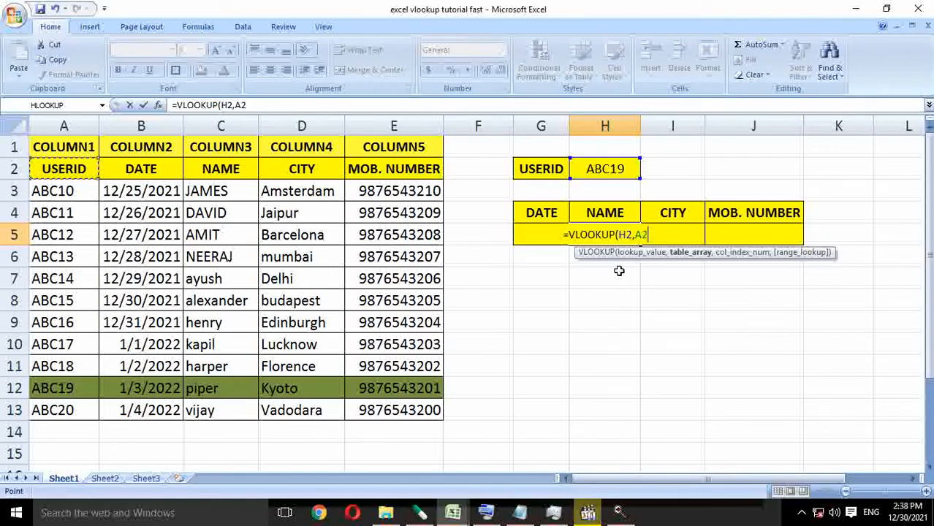
key("Up")
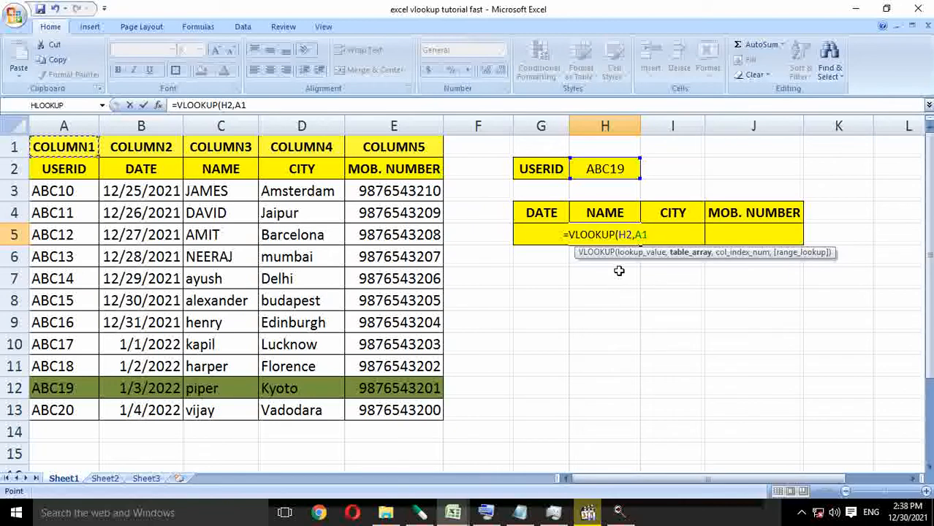
key("Down")
key("Down")
key("Right")
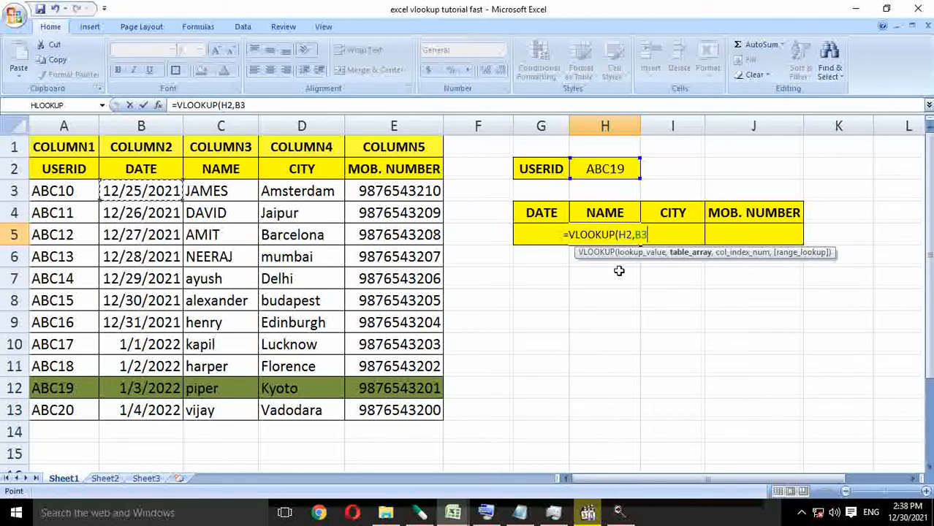
key("Up")
key("Up")
key("Left")
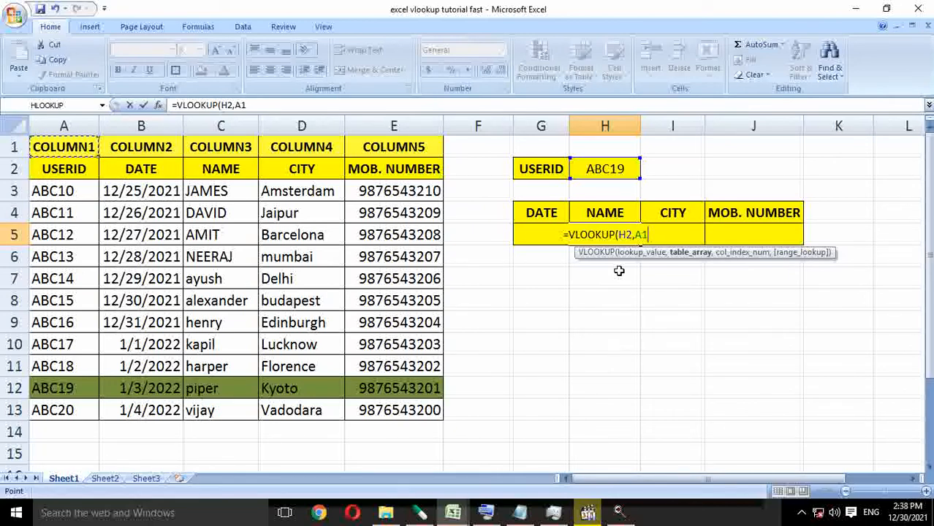
key("ctrl+shift+Down")
key("shift+Right")
key("shift+Right")
key("shift+Right")
key("shift+Right")
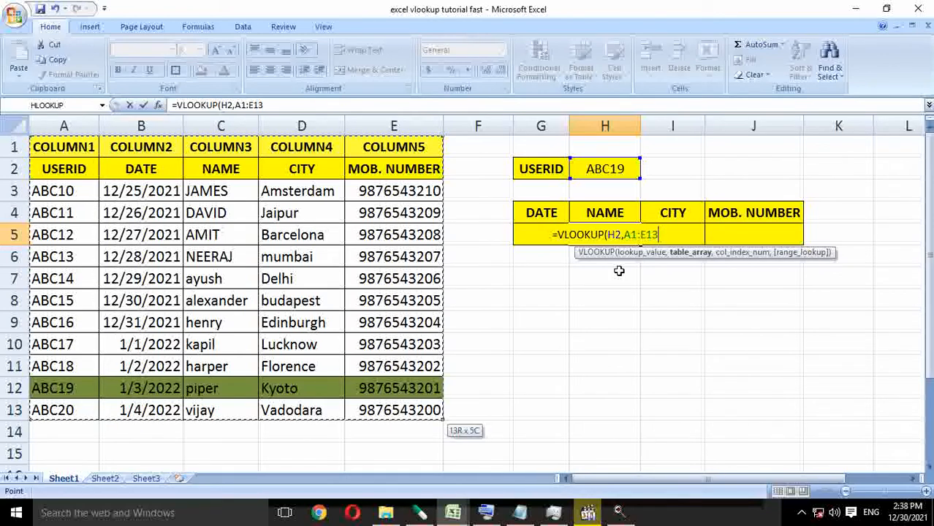
type(",")
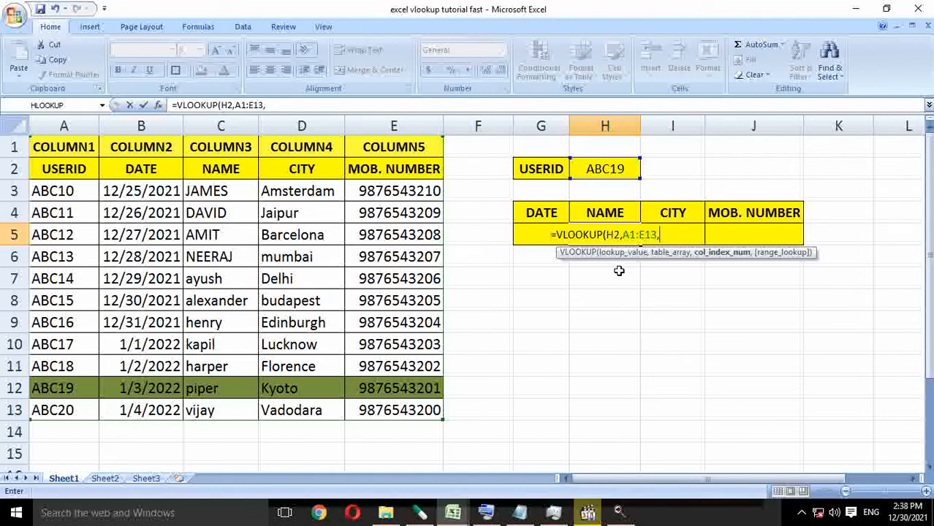
type("3,")
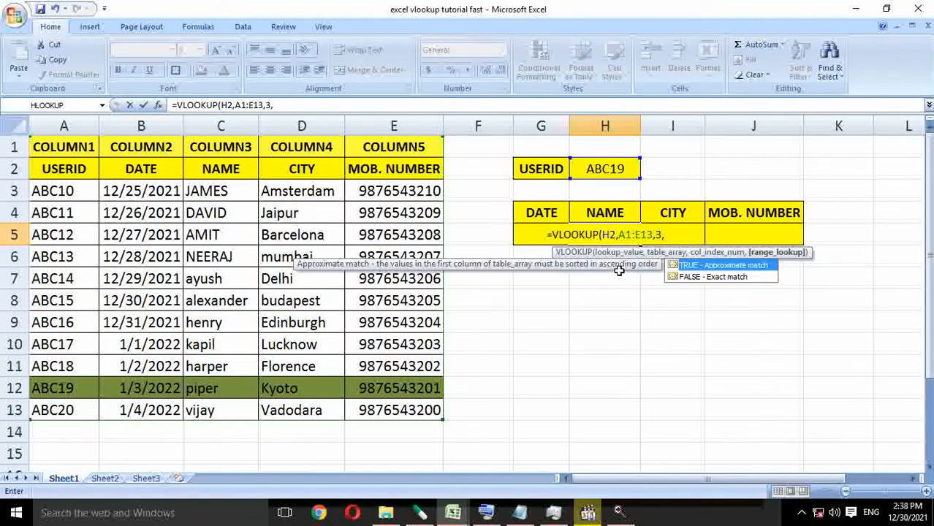
type("0")
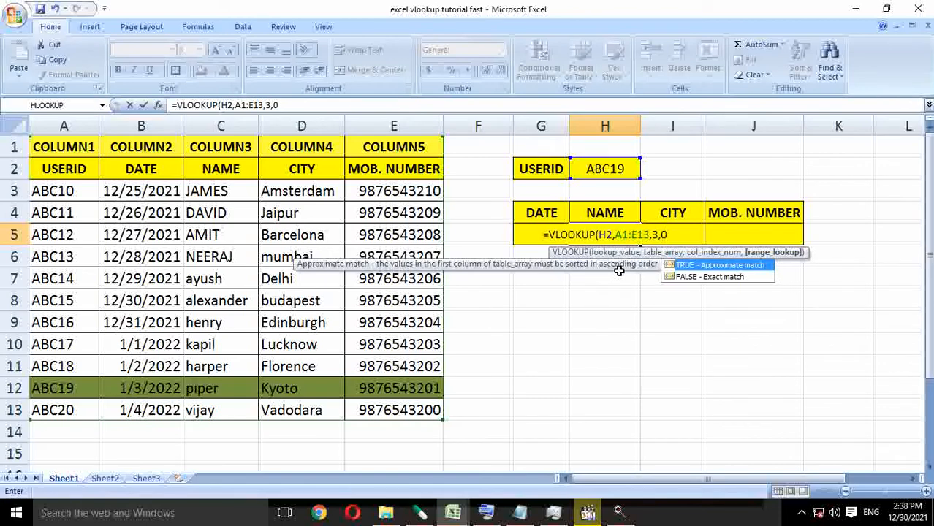
type(")")
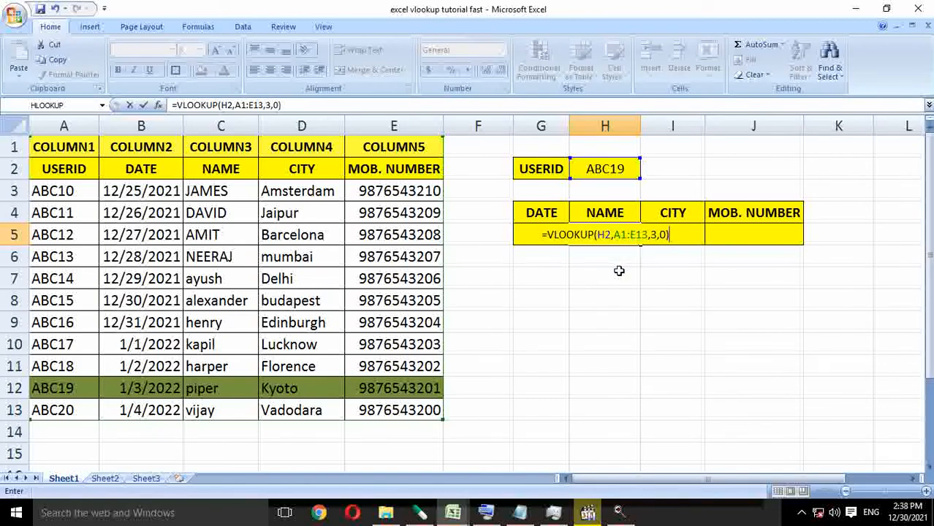
Finish the H5 formula with column index 3 and range lookup 0, and enter it.
key("Return")
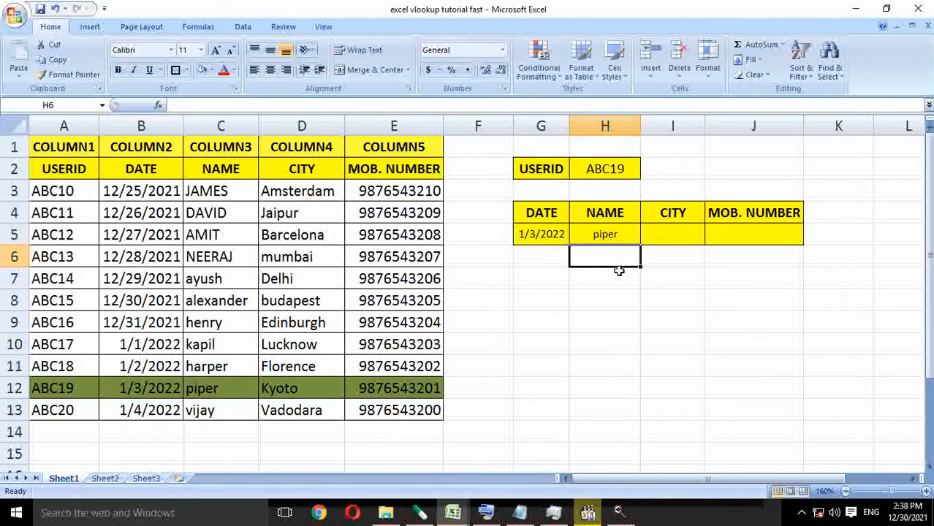
Compare the name returned in H5 with the highlighted record in row 12 of the source table.
key("Down")
key("Down")
key("Down")
key("Down")
key("Left")
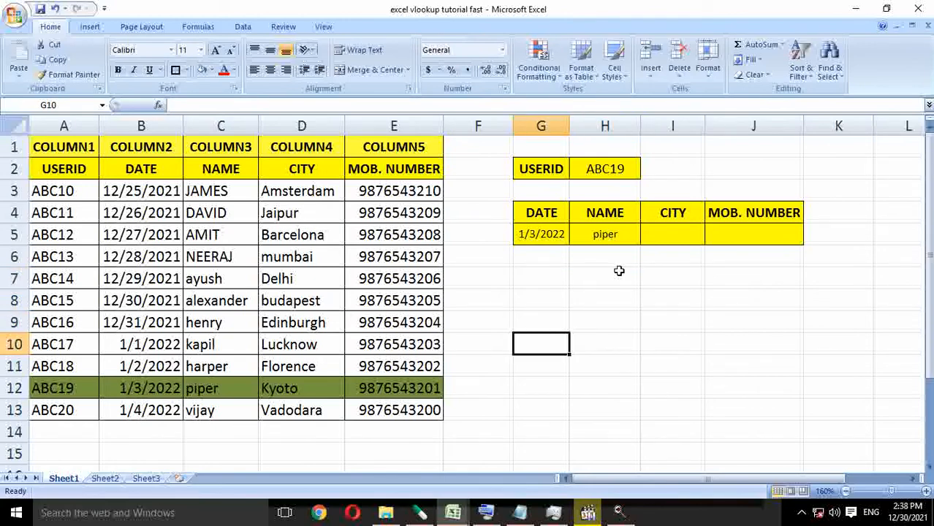
key("Home")
key("Down")
key("Down")
key("ctrl+Right")
key("ctrl+Right")
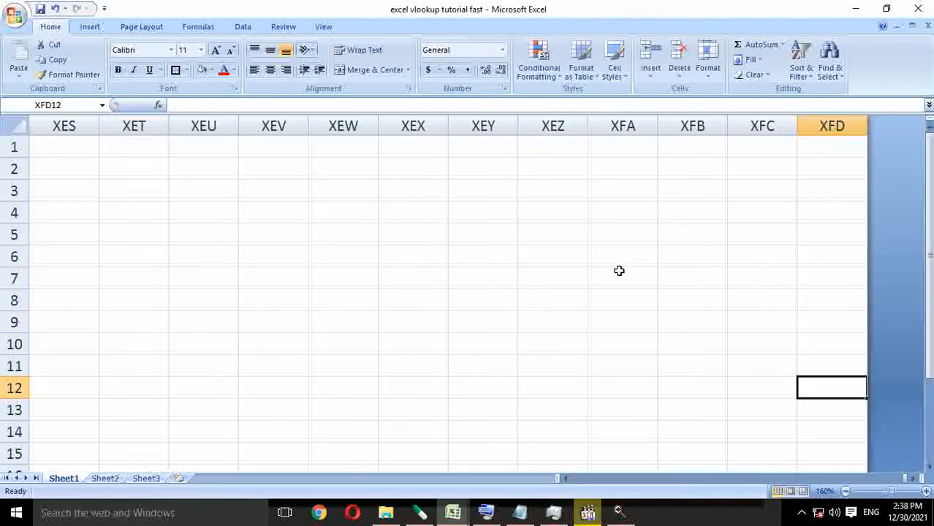
key("ctrl+Home")
key("Down")
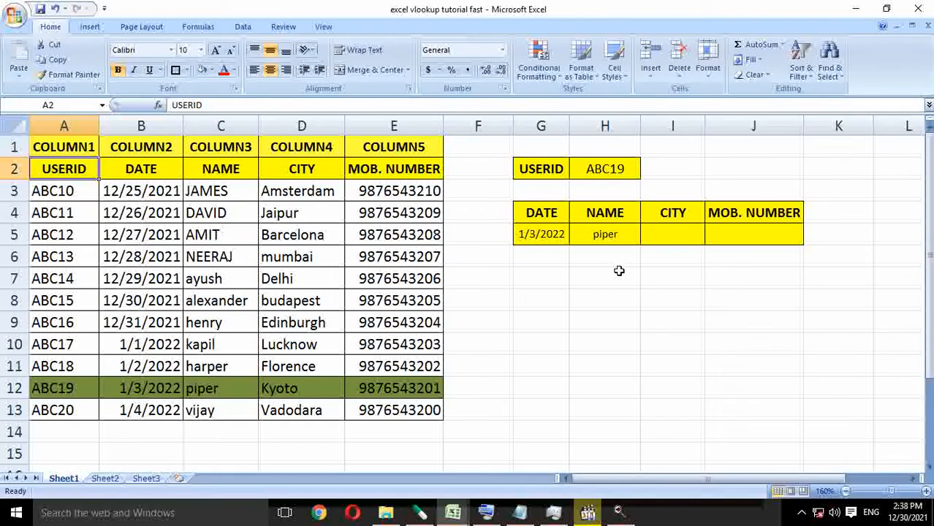
key("Down")
key("Down")
key("Down")
key("Down")
key("Down")
key("Down")
key("Down")
key("Down")
key("Down")
key("Down")
key("shift+Right")
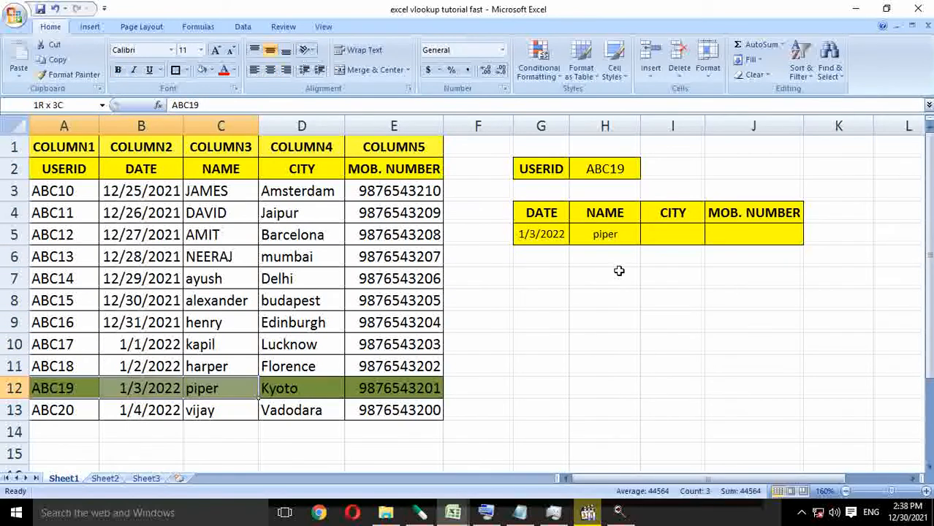
key("shift+Right")
key("Right")
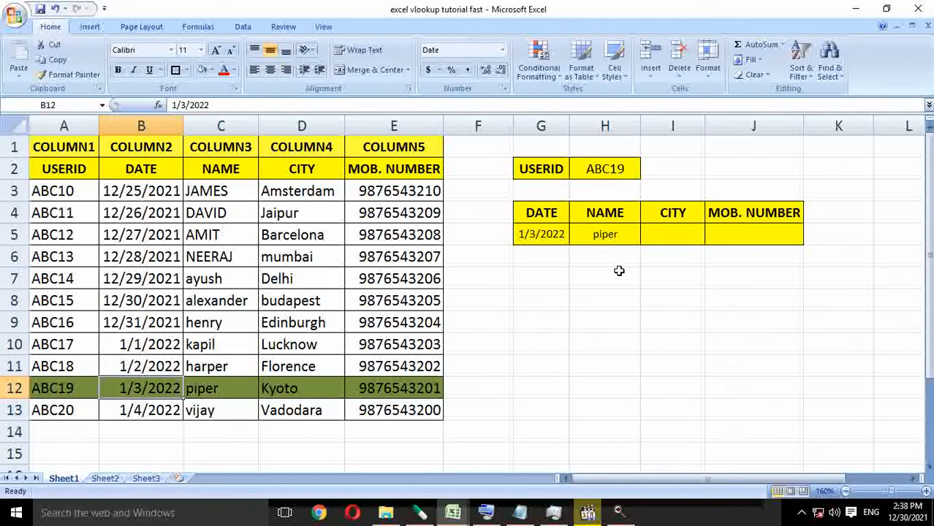
Check the CITY column's number in row 1 of the source table, and select the CITY result cell I5.
key("ctrl+Up")
key("Right")
key("Right")
key("Right")
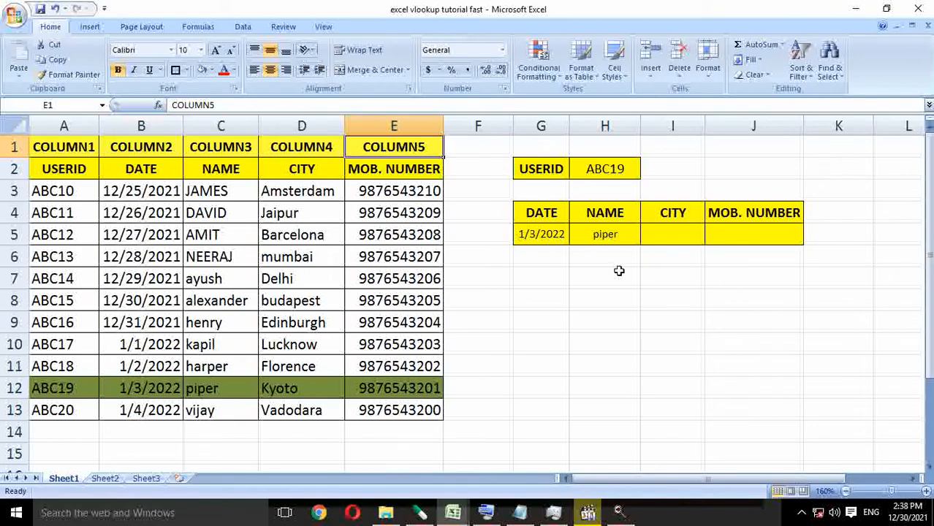
key("Right")
key("Right")
key("Right")
key("Right")
key("Down")
key("Down")
key("Down")
key("Down")
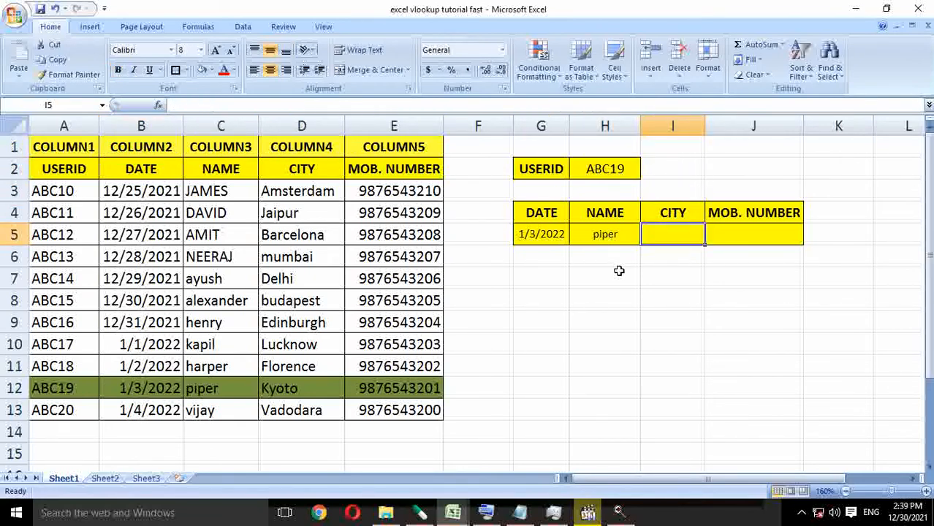
Try a VLOOKUP formula in I5 with G5 as lookup value, table array A1:E13, column index 4 and range lookup 0.
type("=vl")
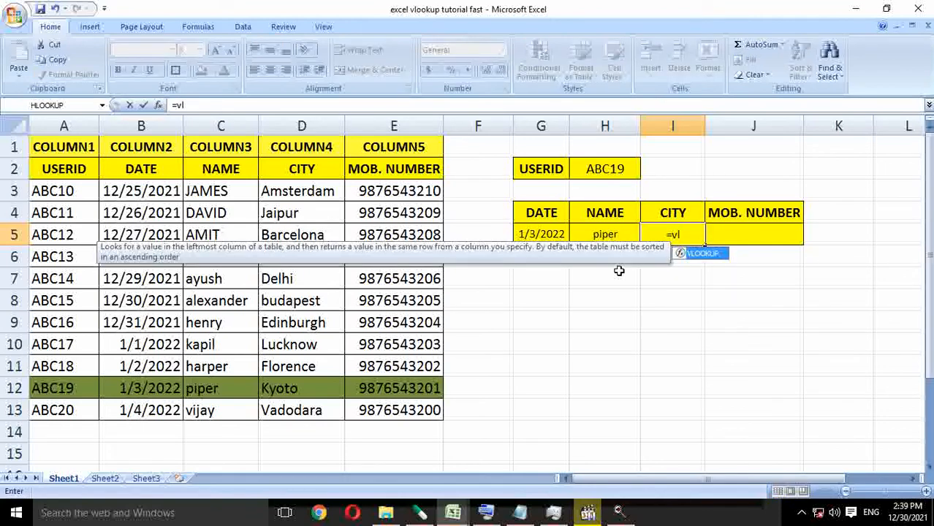
key("Tab")
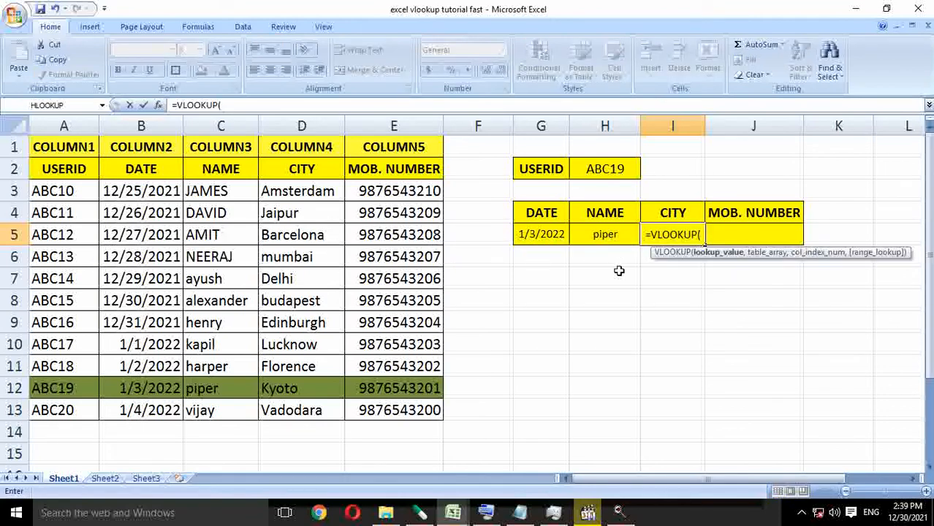
left_click(524, 236)
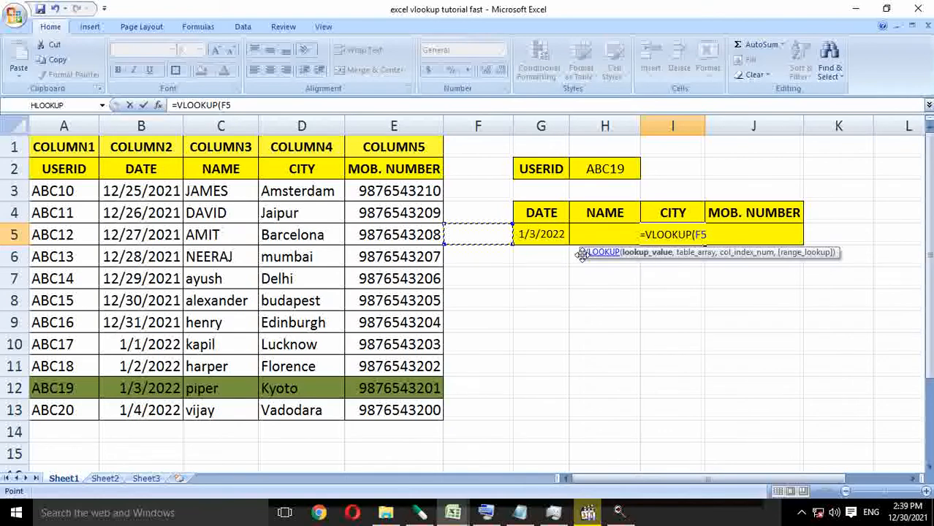
type(",")
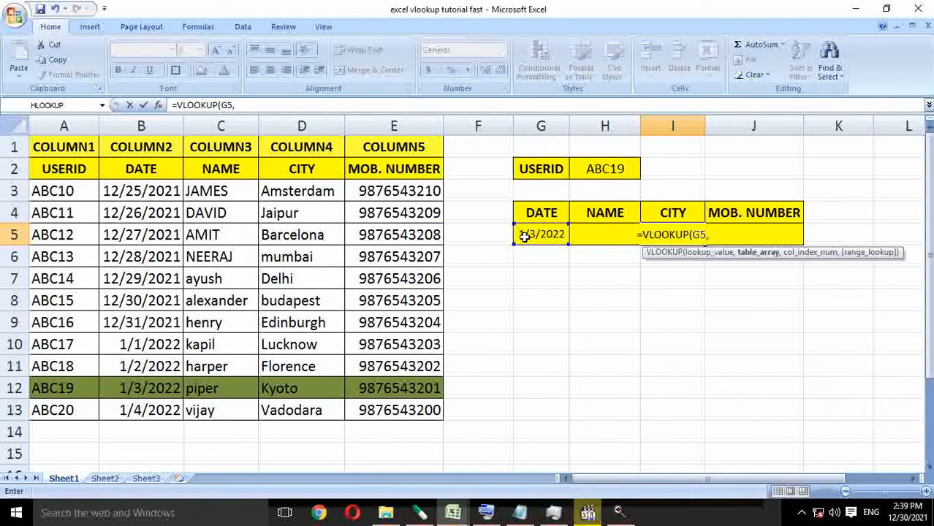
left_click_drag(70, 152, 392, 404)
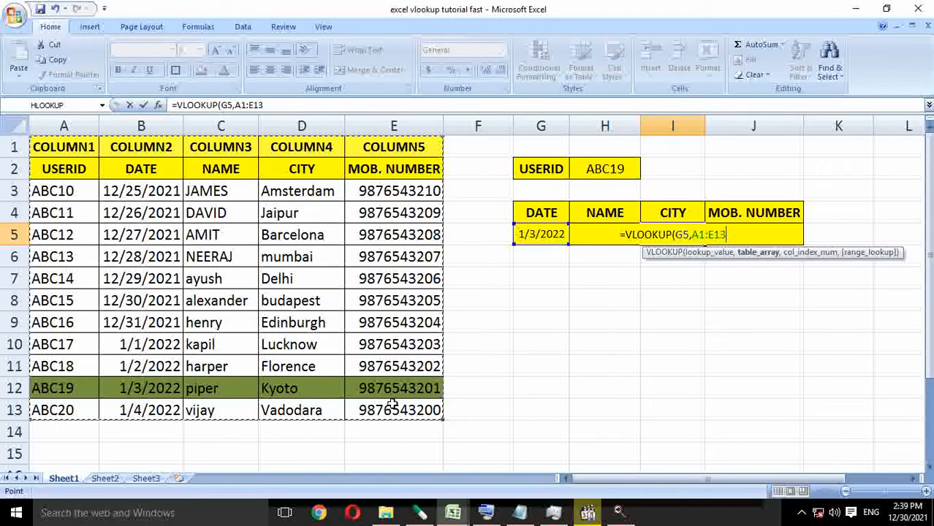
type(",")
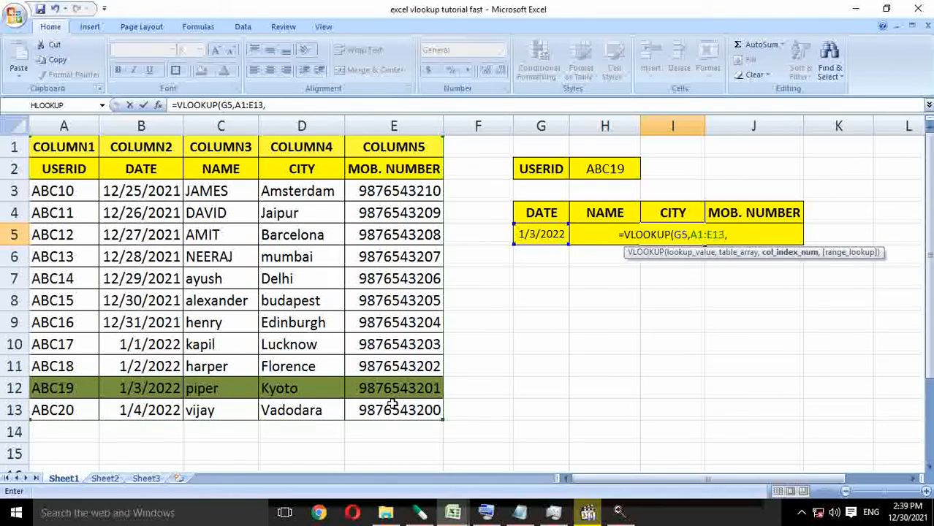
type("4,0)")
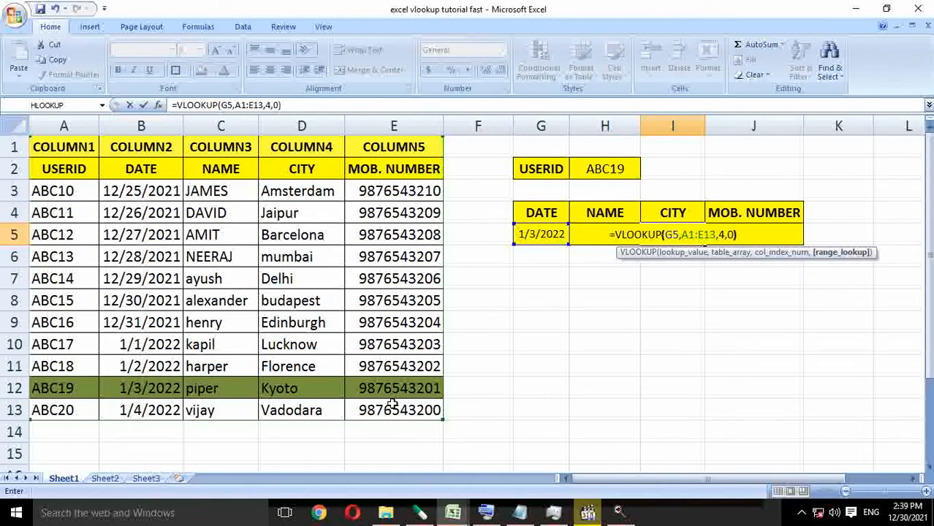
key("Return")
key("Up")
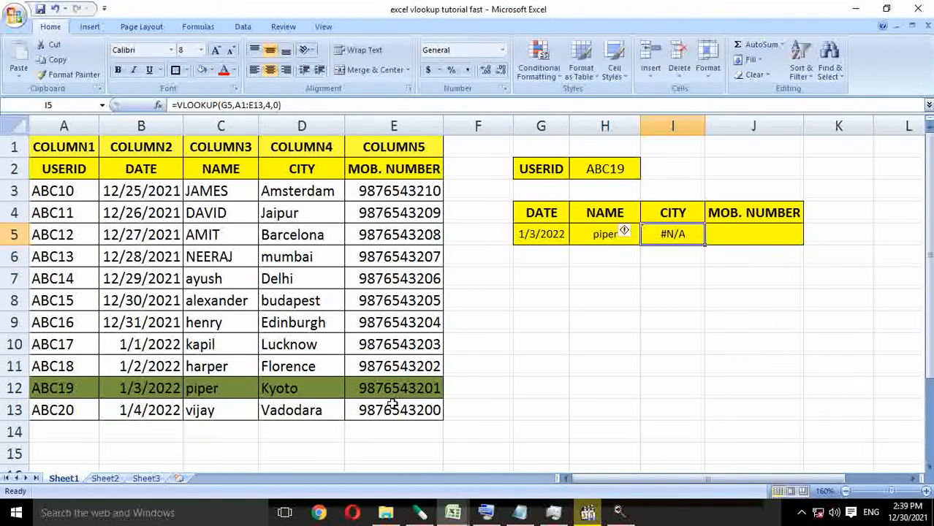
key("F2")
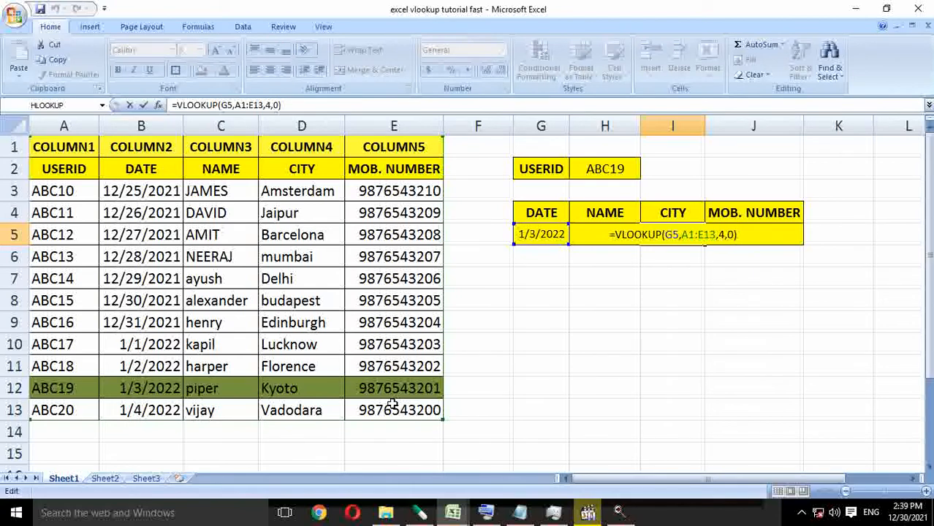
key("Left")
key("Left")
key("Left")
key("Left")
key("Left")
key("Left")
key("Left")
key("Left")
key("Left")
key("Left")
key("Left")
key("Left")
key("Left")
key("Left")
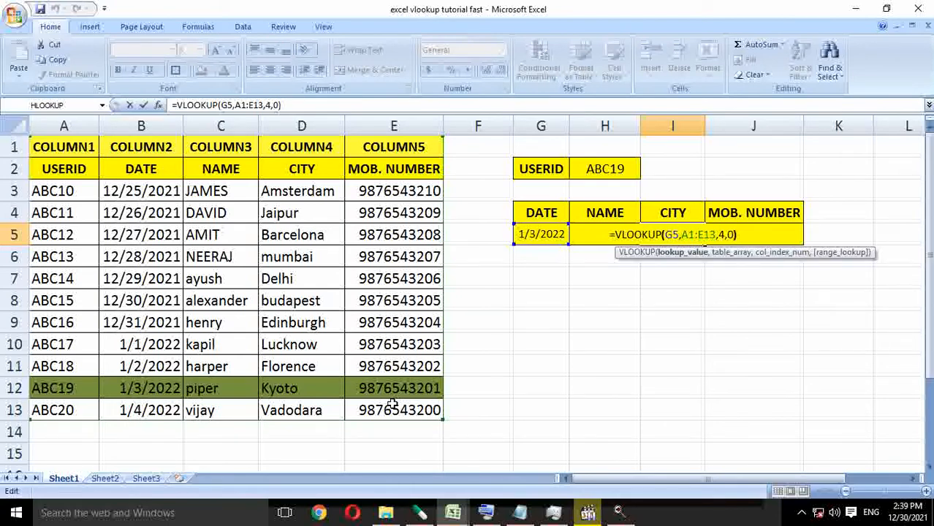
key("Left")
key("Left")
key("Left")
key("Left")
key("Left")
key("Left")
key("Left")
key("Left")
key("Left")
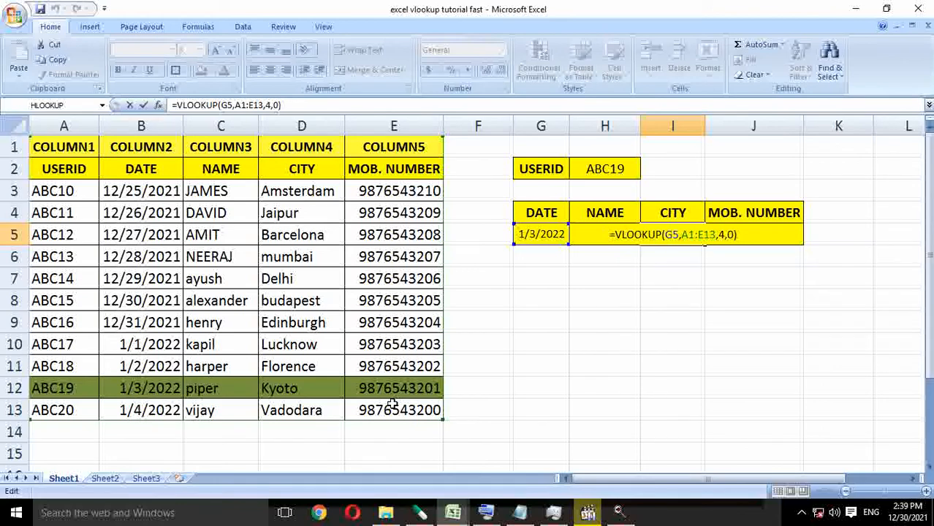
key("Right")
key("Right")
key("Right")
key("Right")
key("Right")
key("Right")
key("Right")
key("Escape")
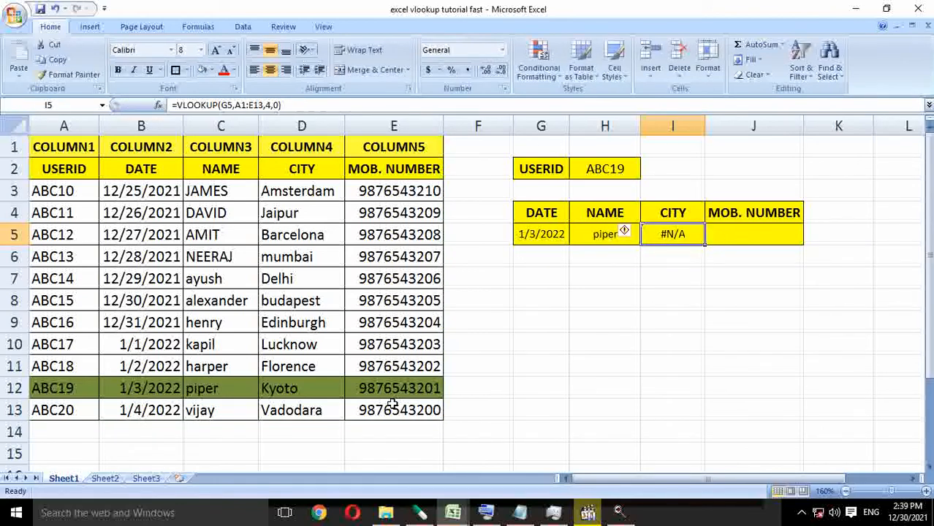
Replace the I5 formula with a new VLOOKUP that uses the user ID cell H2 as the lookup value.
type("=VLOOKUP(")
key("Left")
key("Left")
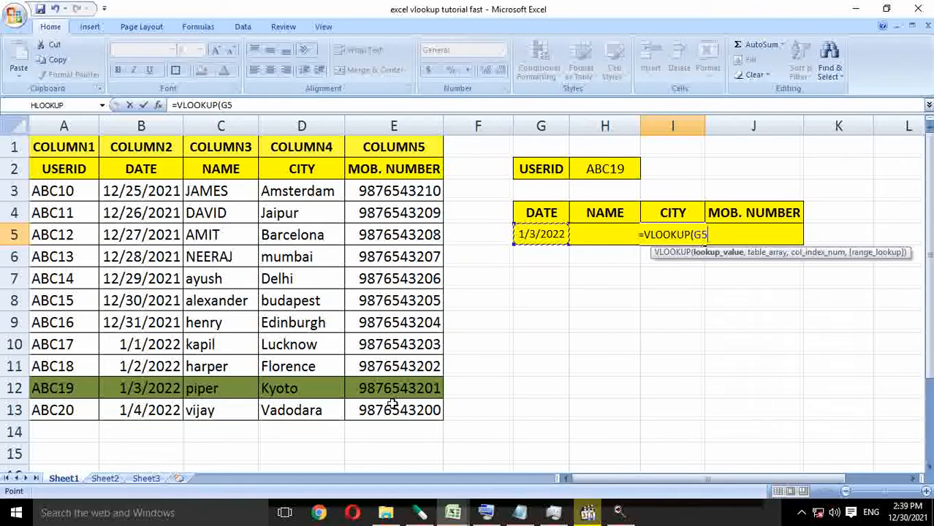
key("Up")
key("Up")
key("Up")
key("Right")
type(",")
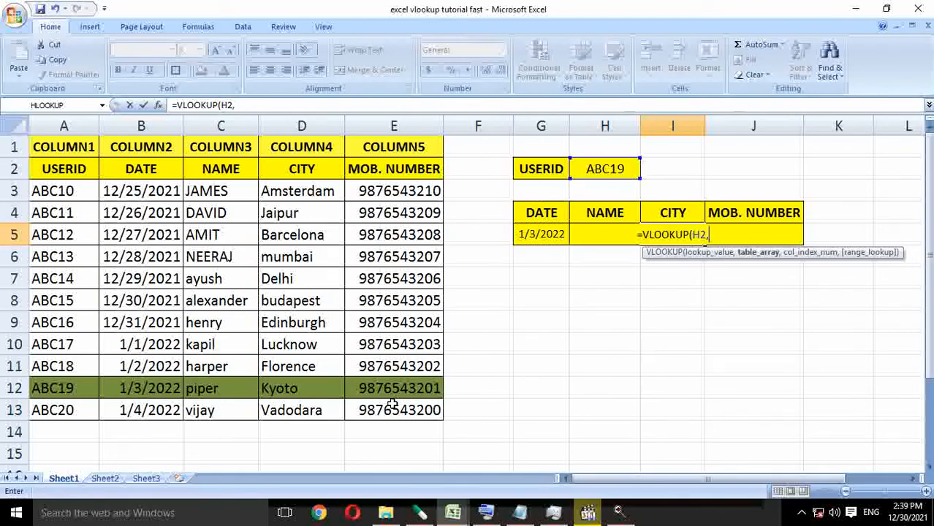
Complete the I5 formula with table array A1:E13, column index 4 and range lookup 0, and enter it.
key("Left")
key("Left")
key("Left")
key("Left")
key("Left")
key("Left")
key("Left")
key("Left")
key("Up")
key("Up")
key("Up")
key("Up")
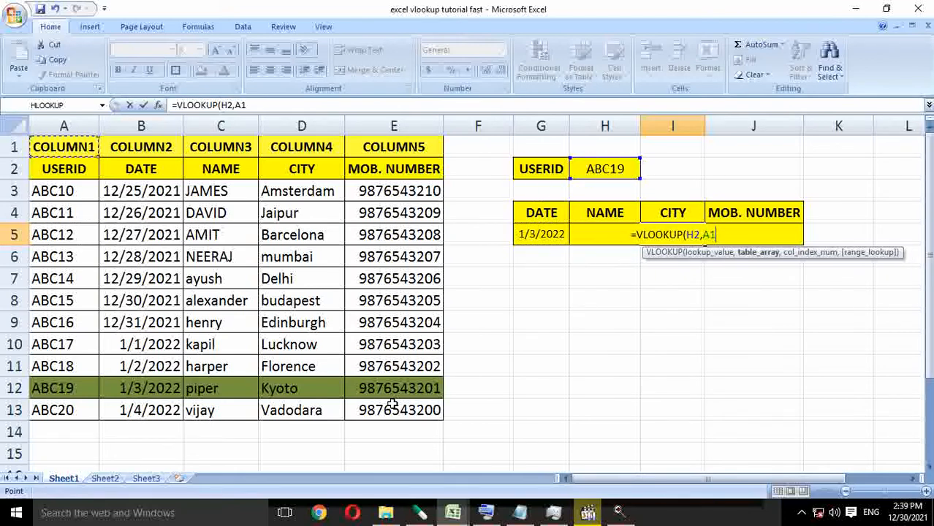
left_click(392, 404, "shift")
type(",")
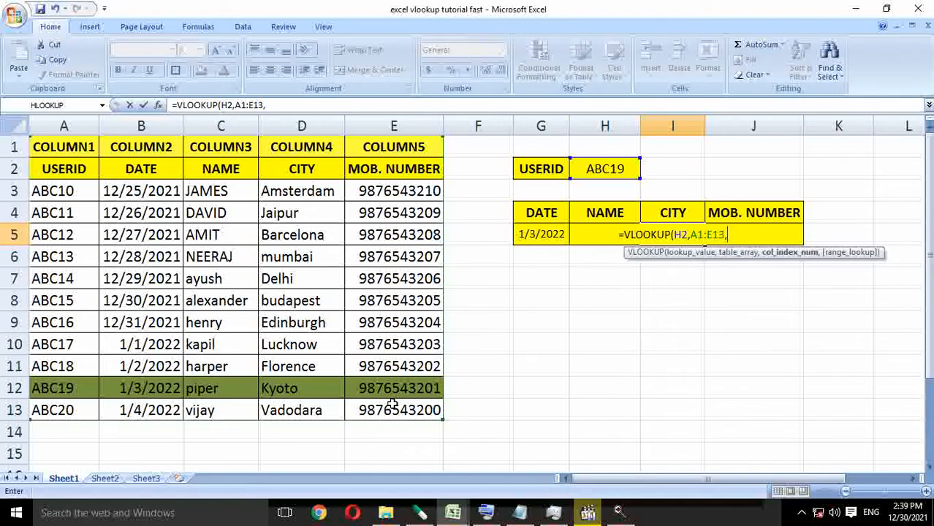
type("4,0)")
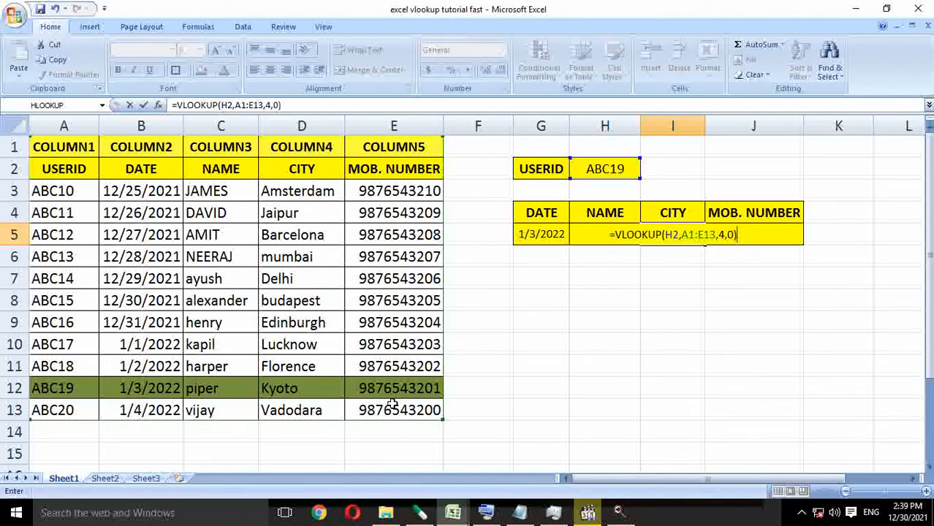
key("Return")
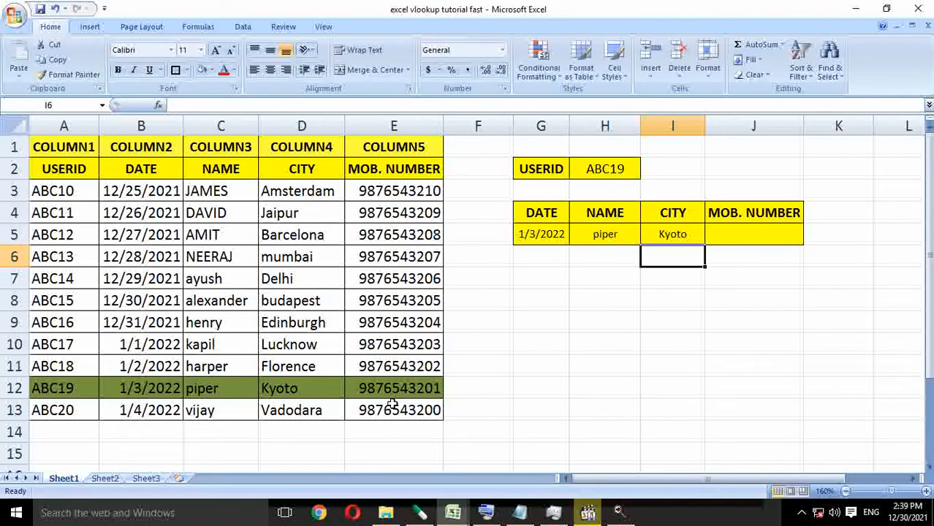
Compare the city returned in I5 with the highlighted record in row 12 of the source table.
key("Up")
key("Down")
key("Down")
key("Down")
key("Down")
key("Left")
key("Left")
key("Left")
key("Left")
key("Left")
key("Left")
key("Left")
key("Left")
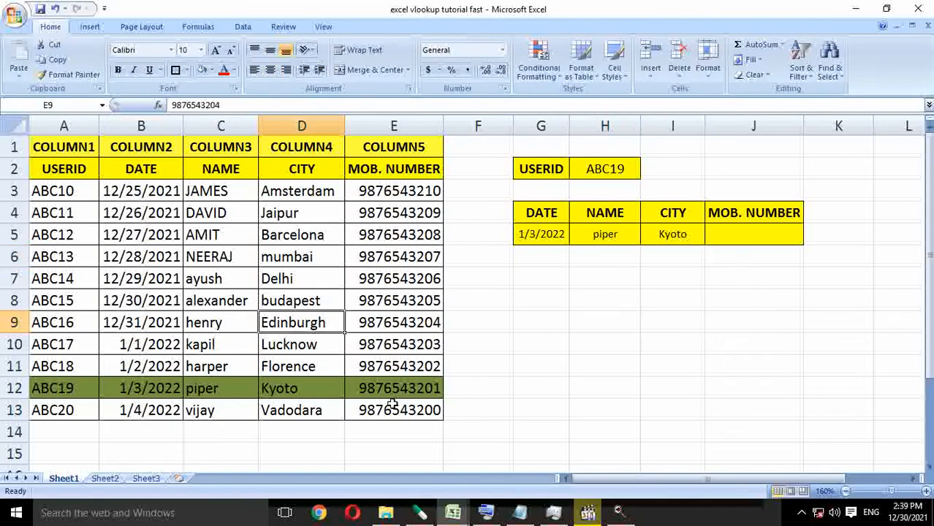
key("Down")
key("Down")
key("Down")
key("ctrl+shift+Right")
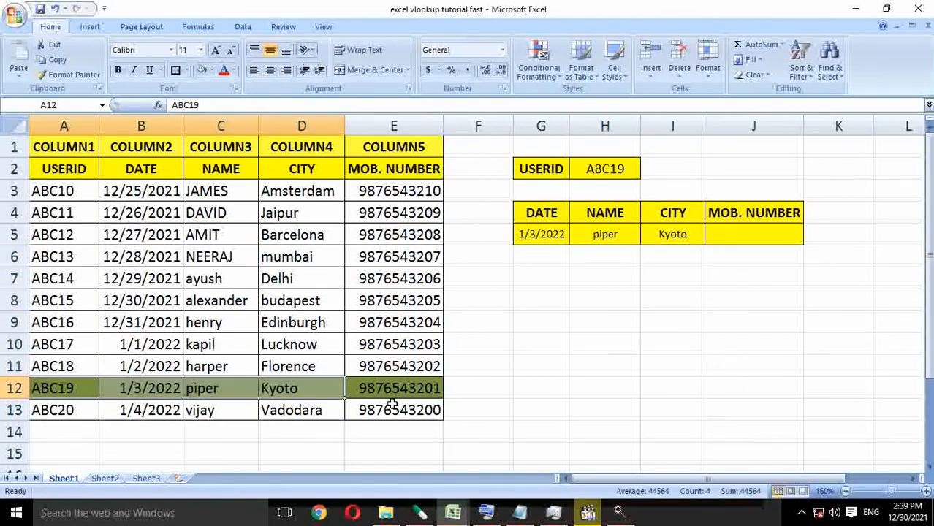
Check the MOB. NUMBER column's number in row 1 of the source table, and go to the MOB. NUMBER result cell J5.
key("ctrl+Home")
key("Right")
key("Right")
key("Right")
key("Right")
key("Right")
key("Right")
key("Right")
key("Right")
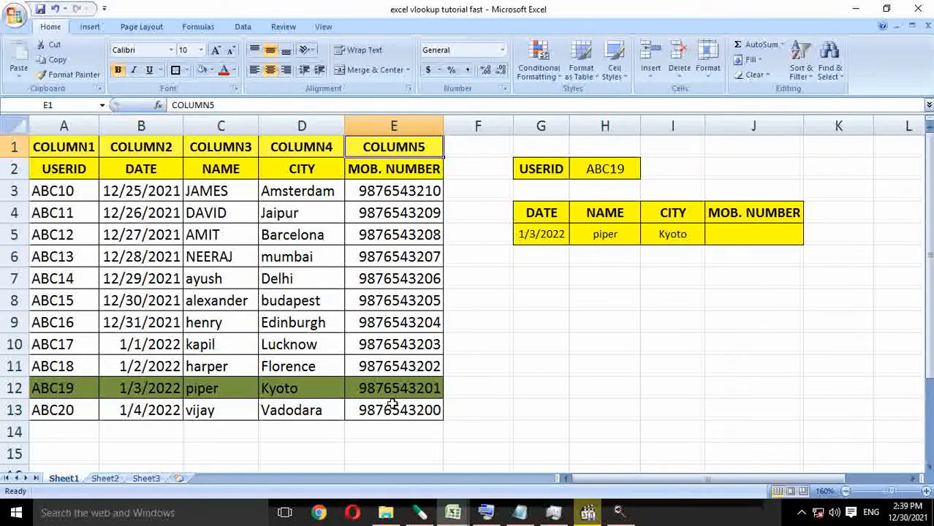
key("Right")
key("Down")
key("Down")
key("Down")
key("Down")
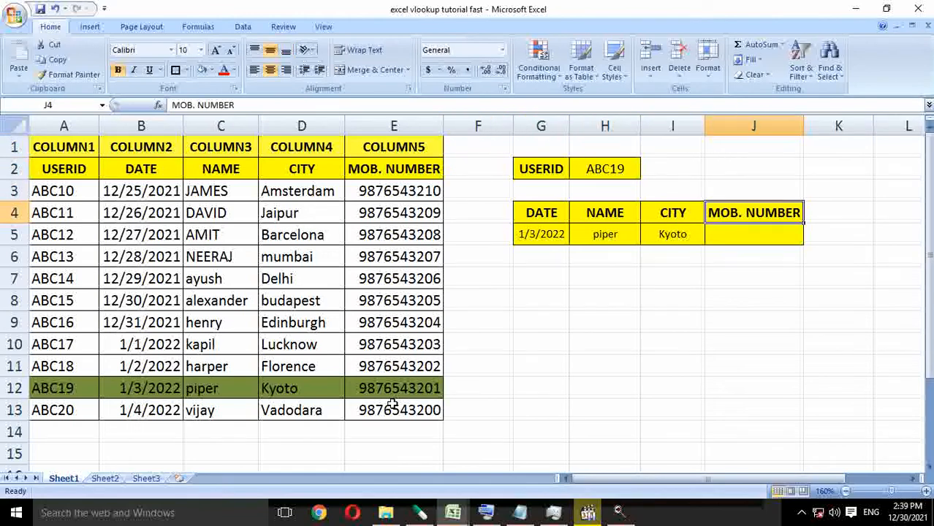
Start a VLOOKUP formula in the MOB. NUMBER result cell J5 with H2 as the lookup value.
type("=vl")
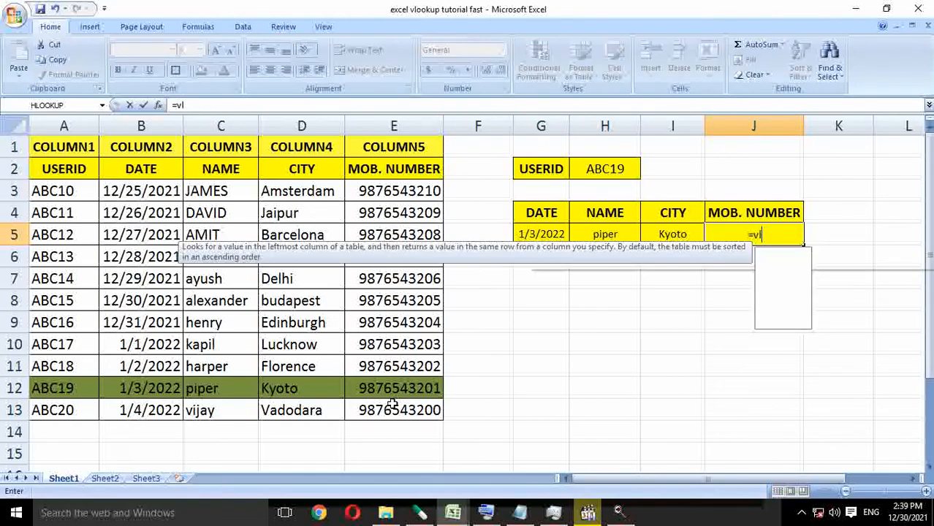
key("Tab")
key("Left")
key("Left")
key("Left")
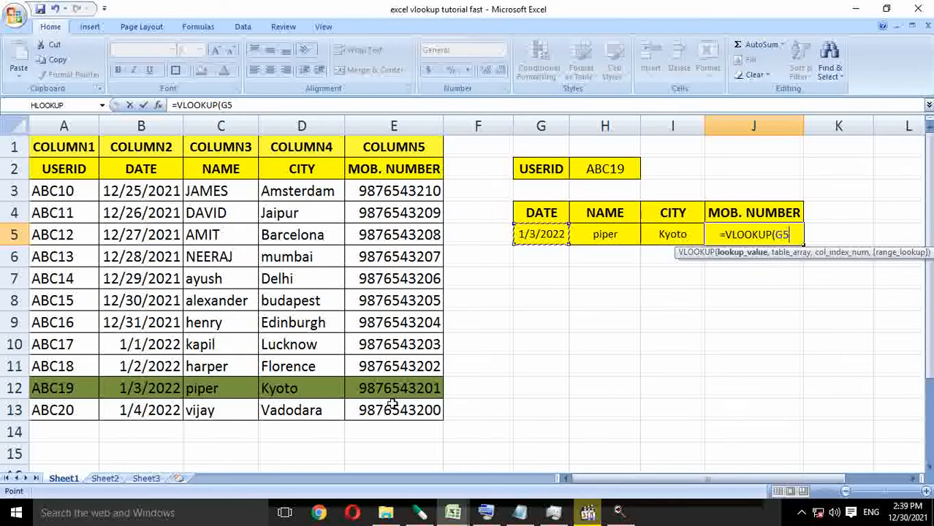
key("Up")
key("Up")
key("Up")
key("Right")
type(",")
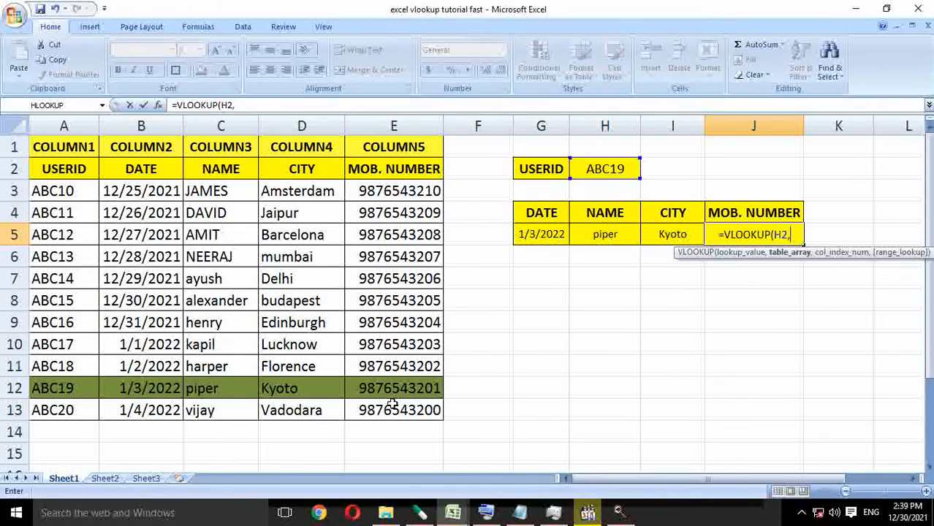
Set the table array of the J5 formula to the whole source table, A1:E13.
key("ctrl+Home")
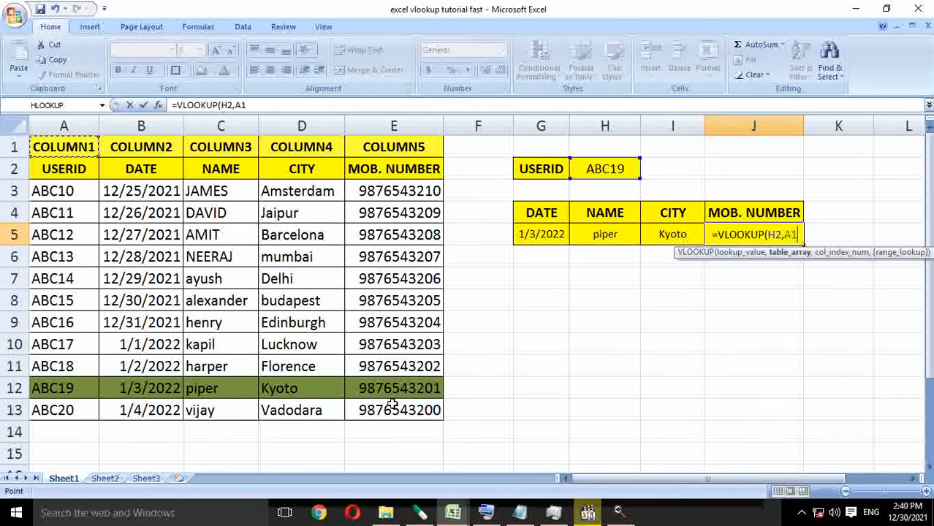
key("ctrl+shift+Down")
key("ctrl+shift+Right")
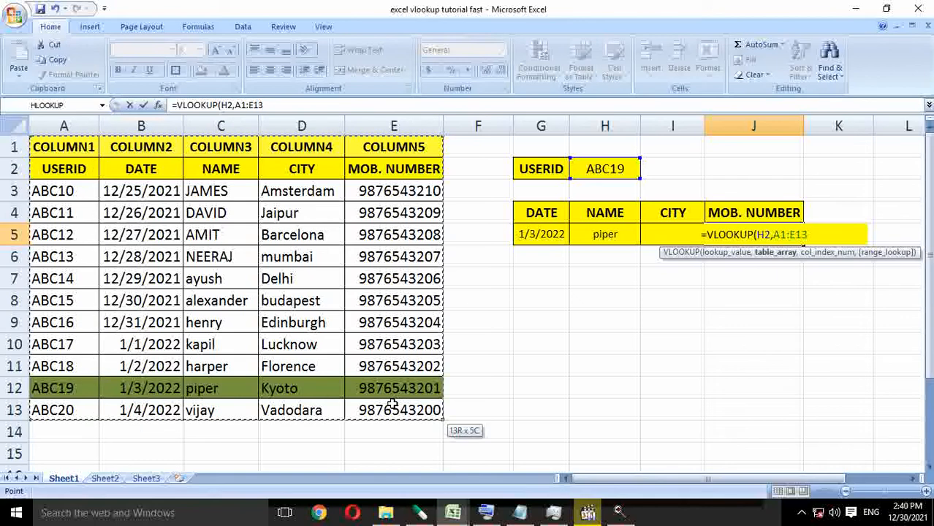
type(",")
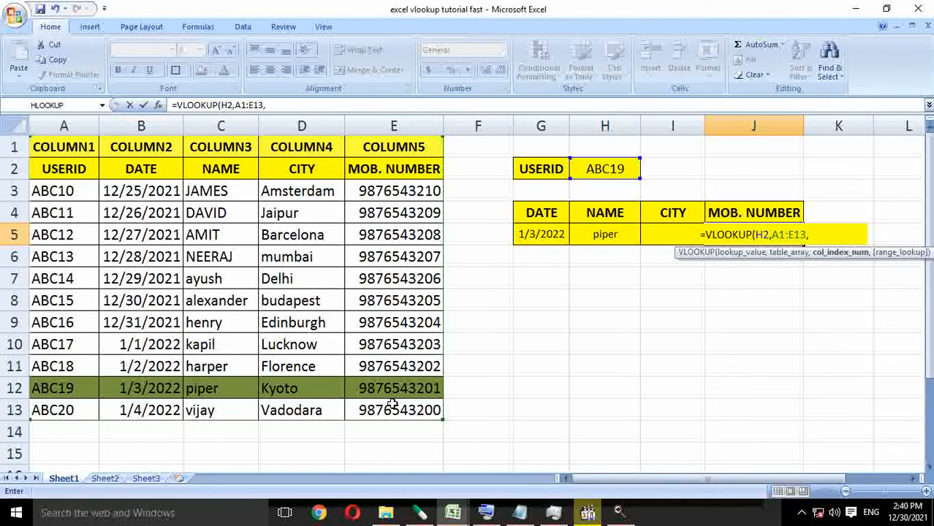
type(",5")
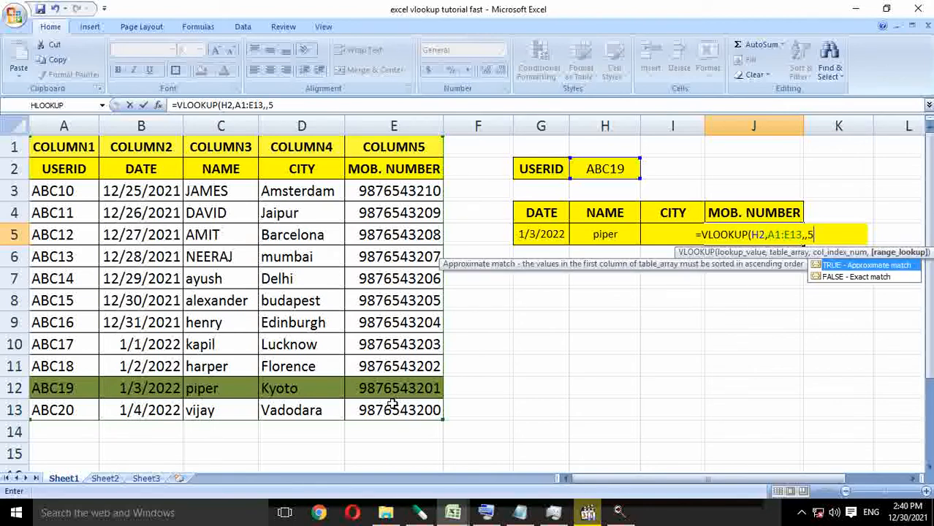
Finish the J5 formula with column index 5 and range lookup 0, and enter it.
key("BackSpace")
type("5,0")
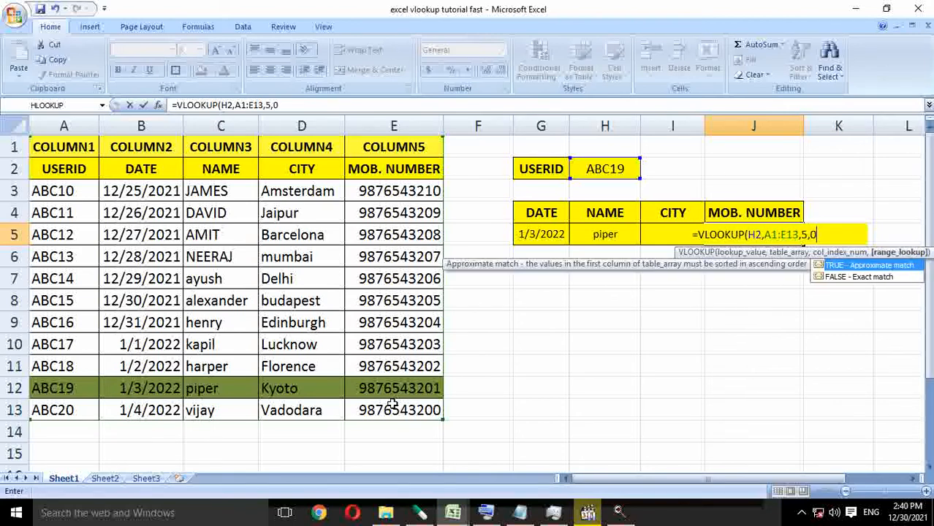
type(")")
key("Return")
key("Up")
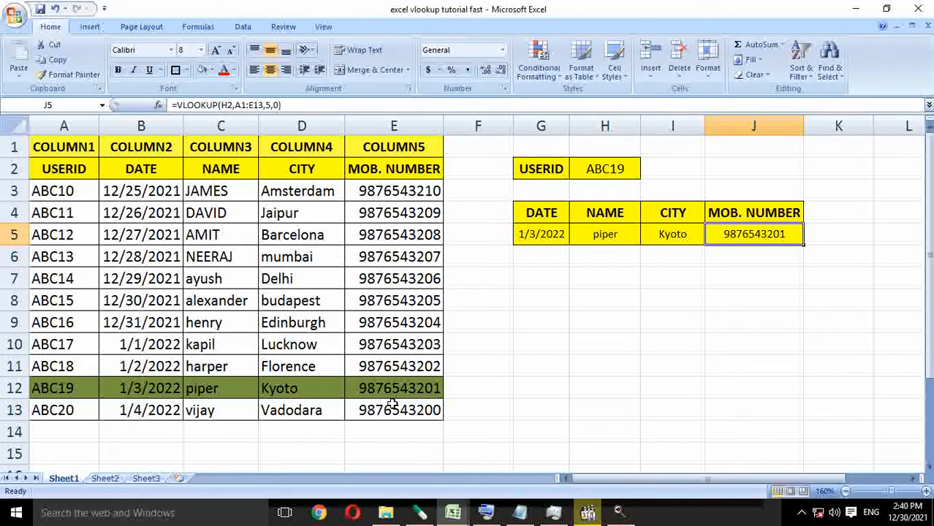
Compare the mobile number returned in J5 with the one in the highlighted row 12 of the source table.
key("Down")
key("Down")
key("Down")
key("Down")
key("Down")
key("Down")
key("Down")
key("Left")
key("Left")
key("Left")
key("Left")
key("Left")
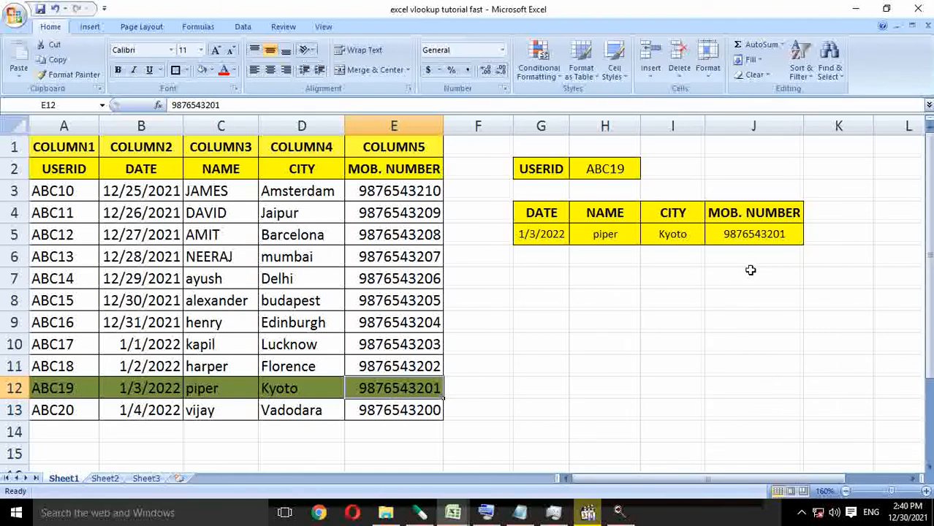
left_click(767, 235)
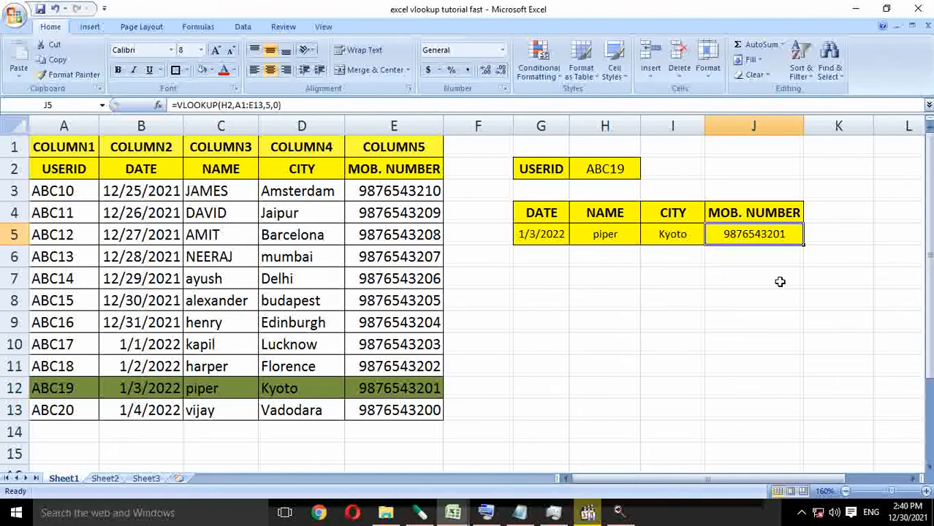